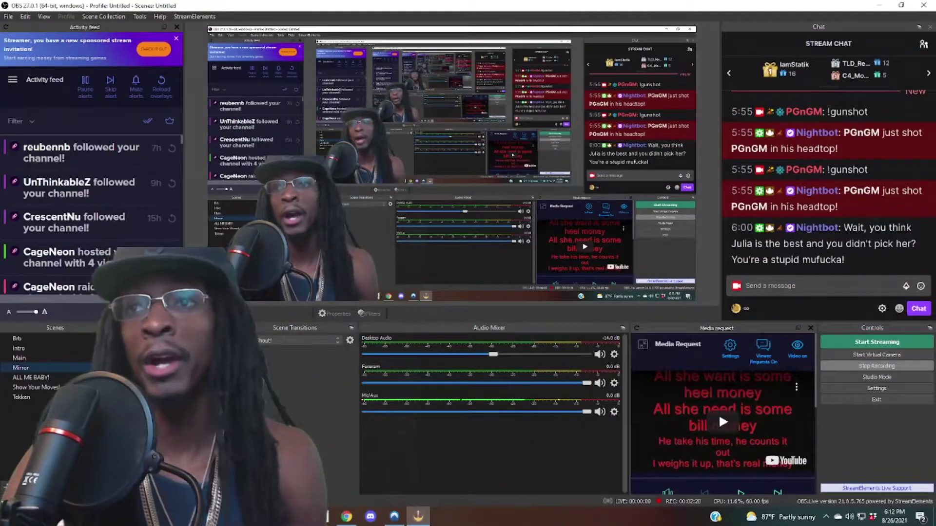
- In Chrome, search Google for 'trigger fyre' and open the 'Welcome - Triggerfyre' result
{"action": "key", "text": "alt+Tab"}
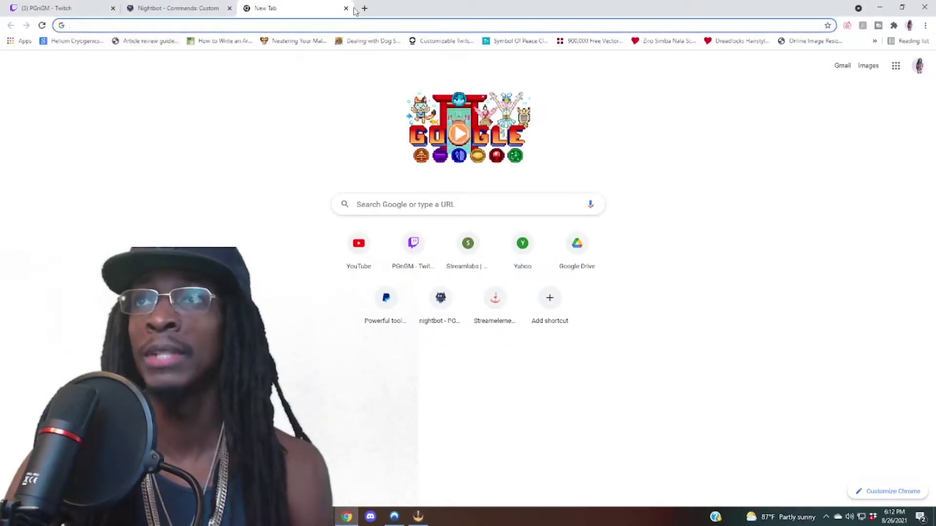
{"action": "left_click", "coordinate": [322, 26]}
{"action": "type", "text": "tri"}
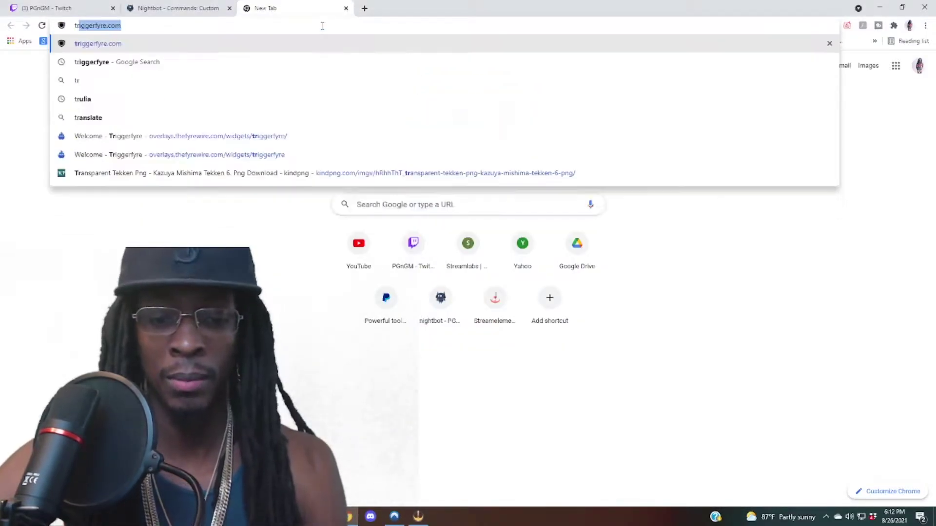
{"action": "type", "text": "gger fyre"}
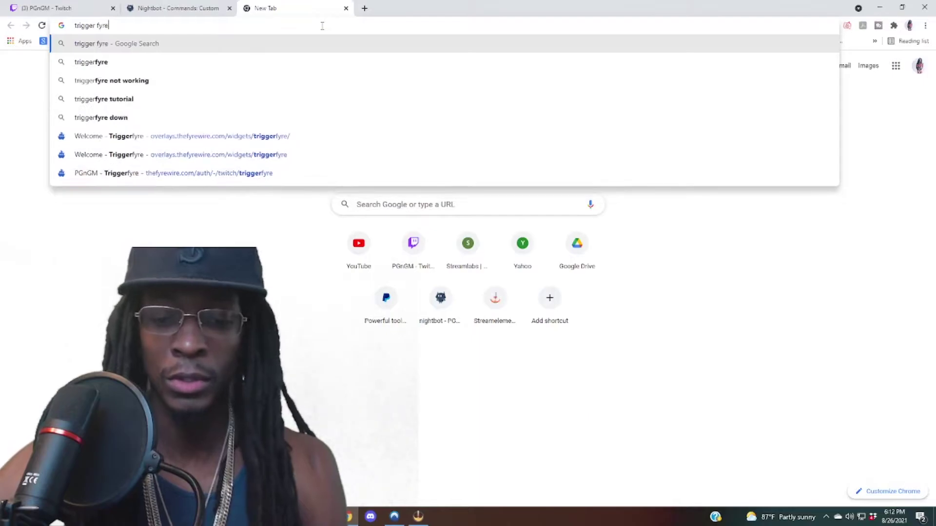
{"action": "key", "text": "Return"}
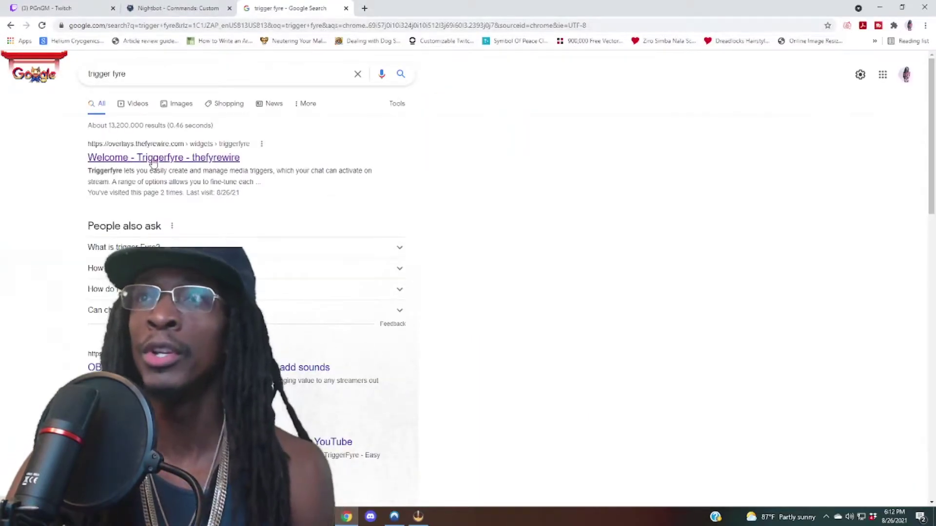
{"action": "left_click", "coordinate": [153, 160]}
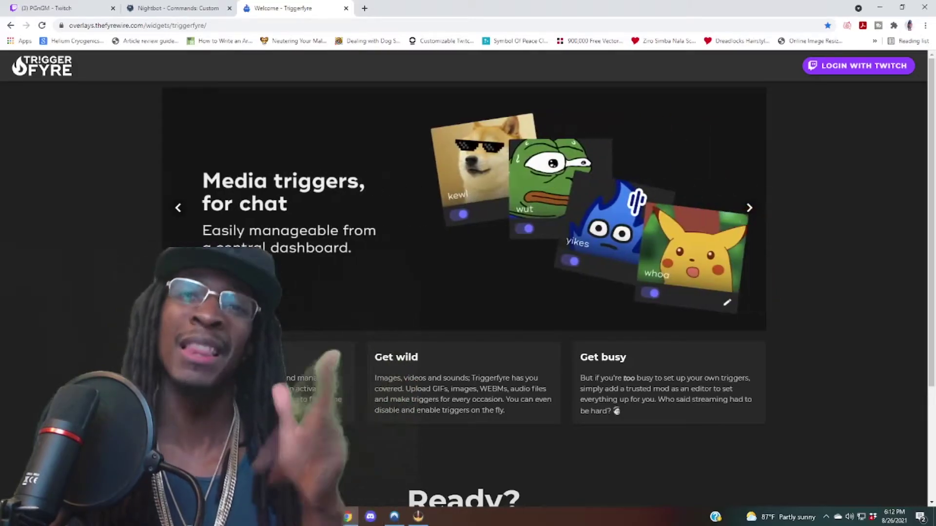
- Log into Triggerfyre with the Twitch account to reach the Videos dashboard
{"action": "left_click", "coordinate": [845, 68]}
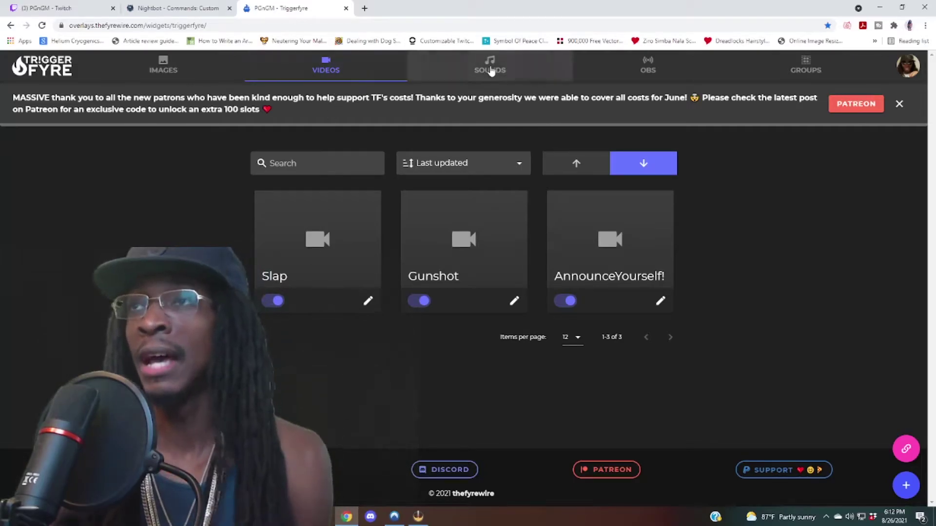
- Show the Sounds library and open a New sound trigger dialog
{"action": "left_click", "coordinate": [492, 71]}
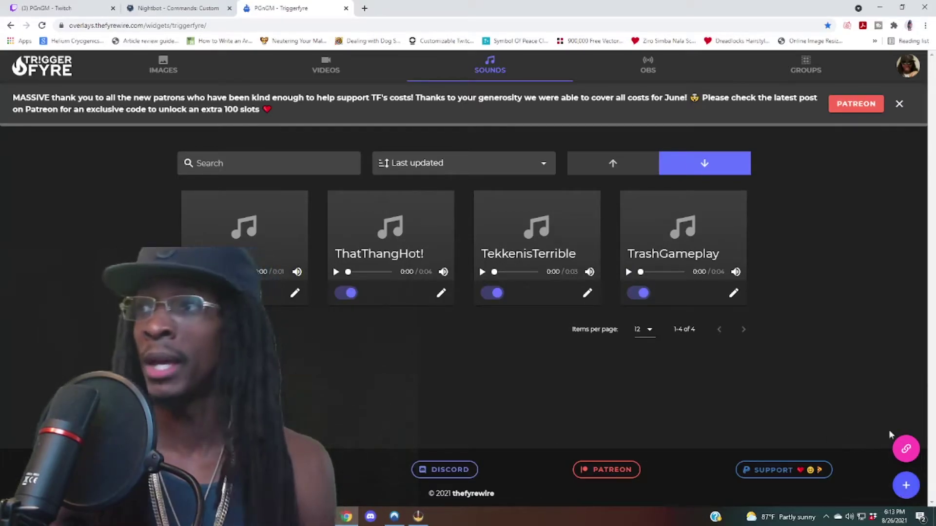
{"action": "left_click", "coordinate": [906, 486]}
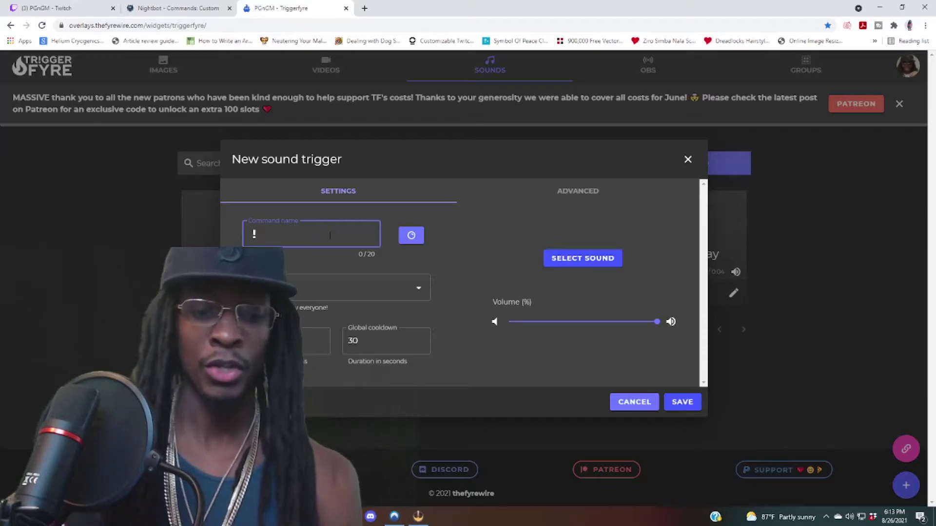
- Set the trigger's command name to 'sound' (!sound) with user level Everyone
{"action": "type", "text": "so"}
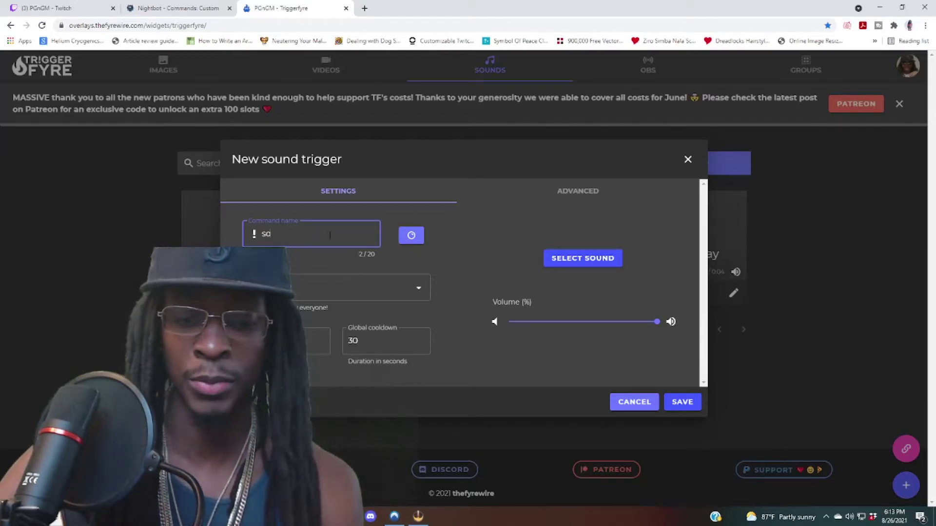
{"action": "type", "text": "und"}
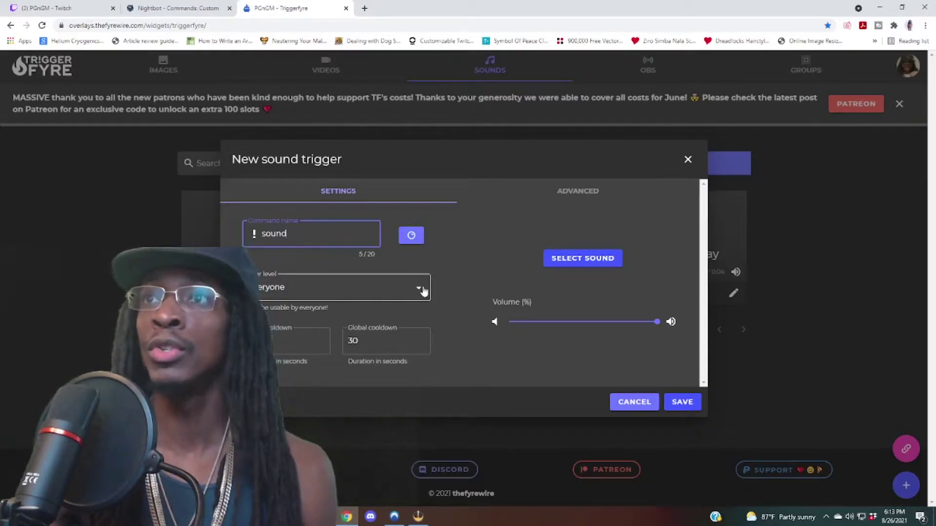
{"action": "left_click", "coordinate": [419, 291]}
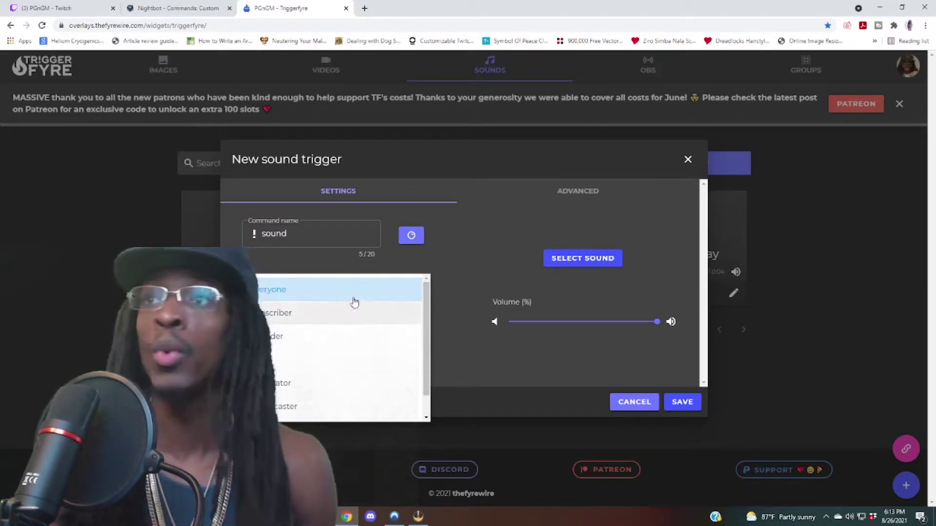
{"action": "left_click", "coordinate": [412, 264]}
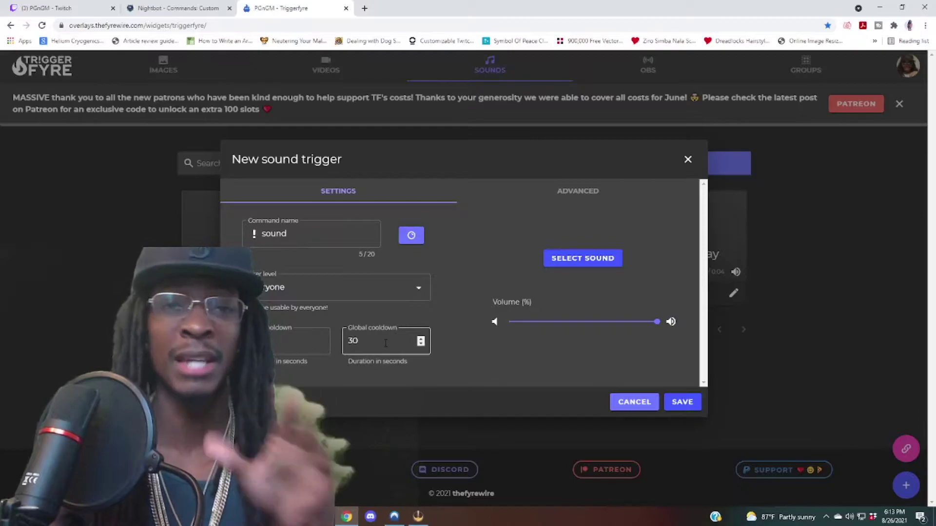
- Link the trigger to a custom Twitch reward named '!sound' and save the link
{"action": "left_click", "coordinate": [412, 237]}
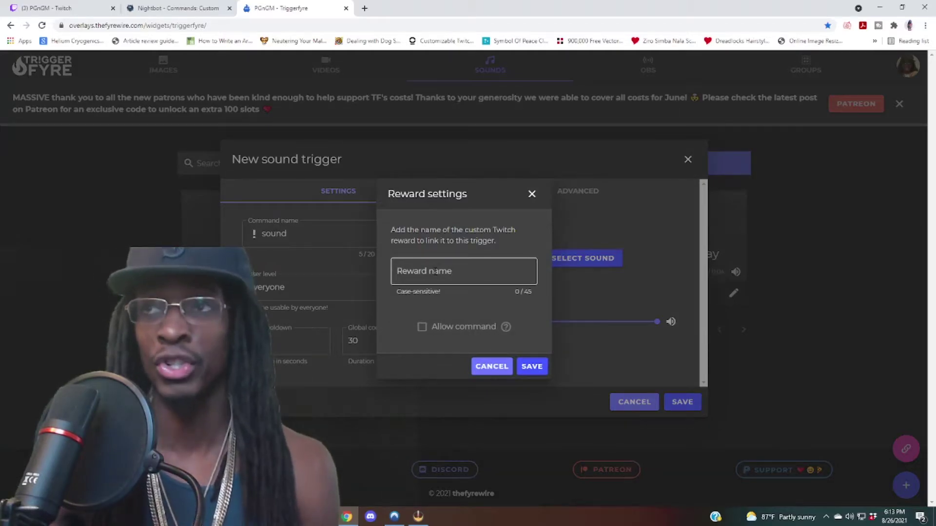
{"action": "left_click", "coordinate": [440, 276]}
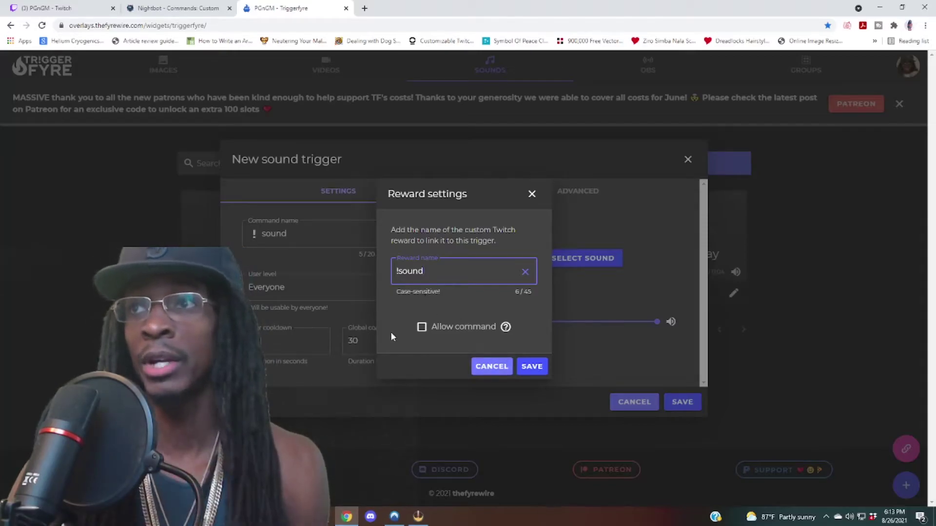
{"action": "left_click", "coordinate": [532, 366]}
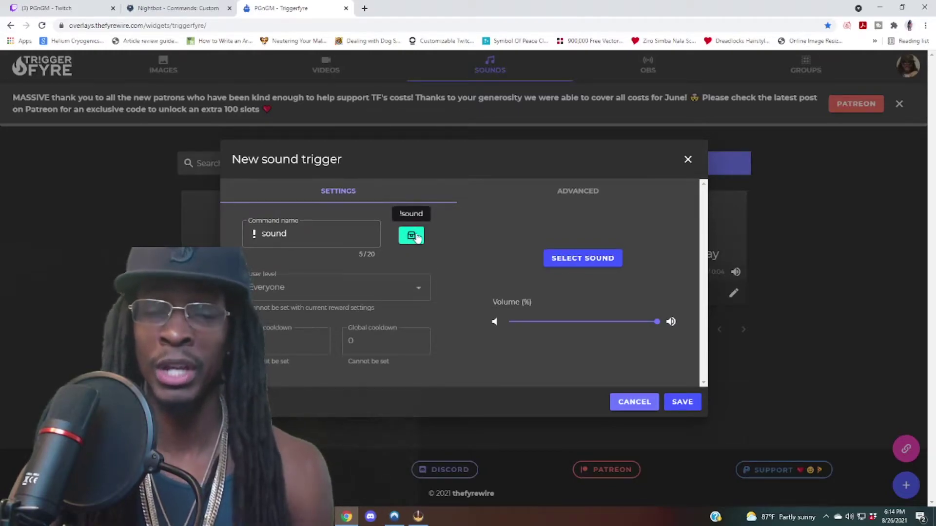
- Open the trigger's sound upload and browse to the VideoPad Video Editor Sounds folder
{"action": "left_click", "coordinate": [579, 259]}
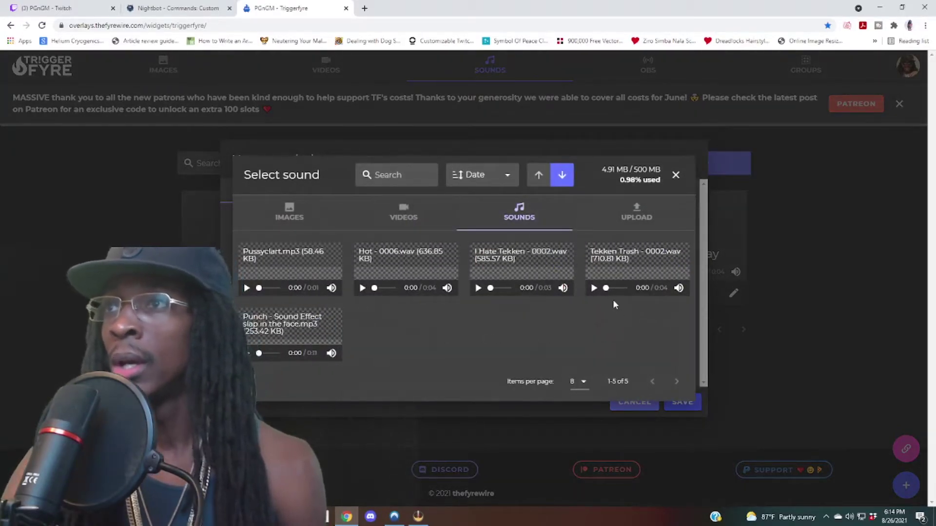
{"action": "left_click", "coordinate": [629, 217]}
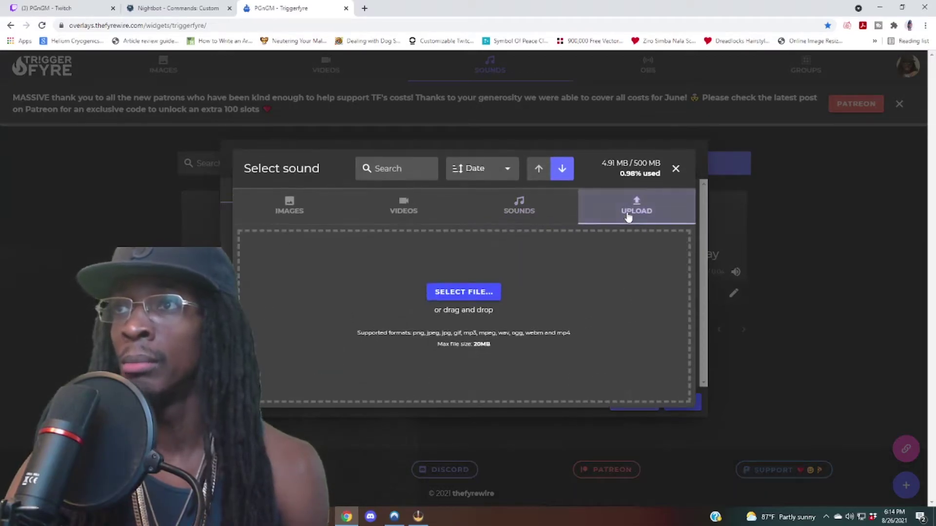
{"action": "left_click", "coordinate": [458, 295]}
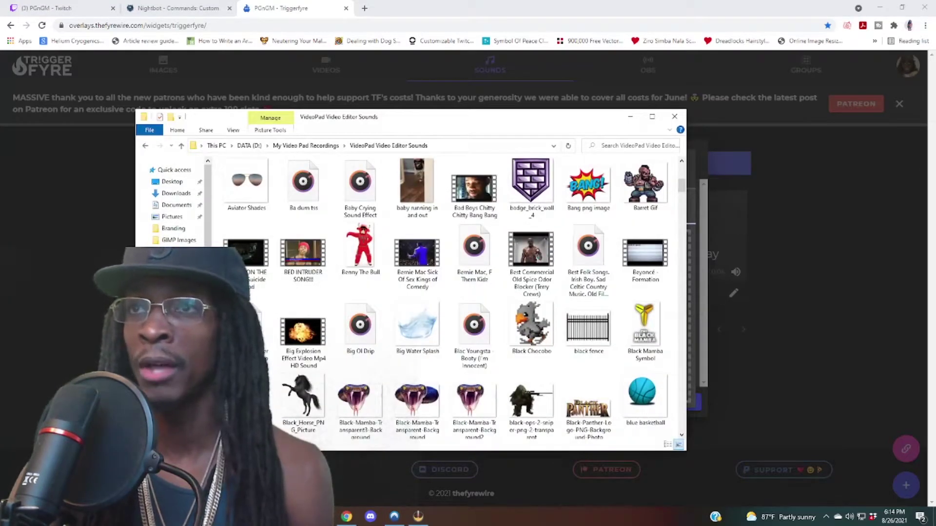
- Preview 'Ba dum tss', then drag Ba dum tss.mp3 into Triggerfyre's upload drop zone
{"action": "double_click", "coordinate": [306, 190]}
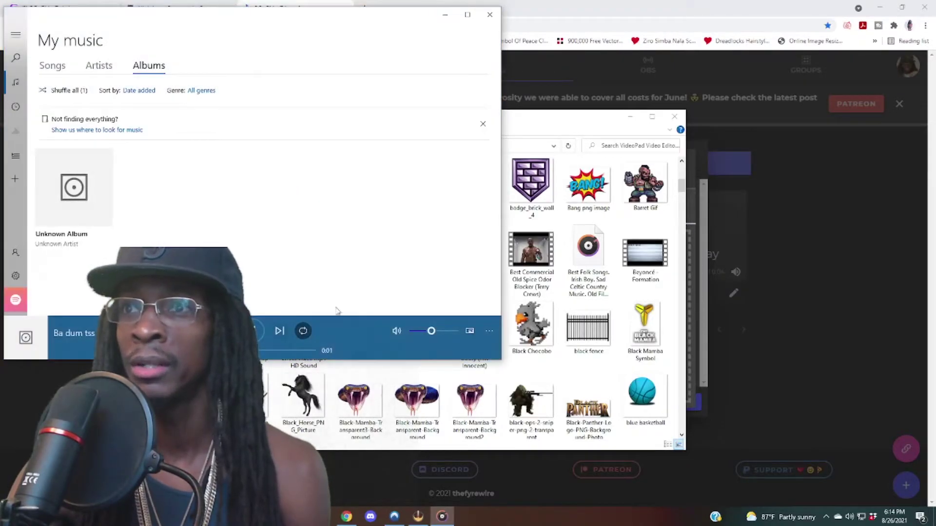
{"action": "left_click", "coordinate": [489, 16]}
{"action": "left_click_drag", "start_coordinate": [501, 130], "coordinate": [711, 377]}
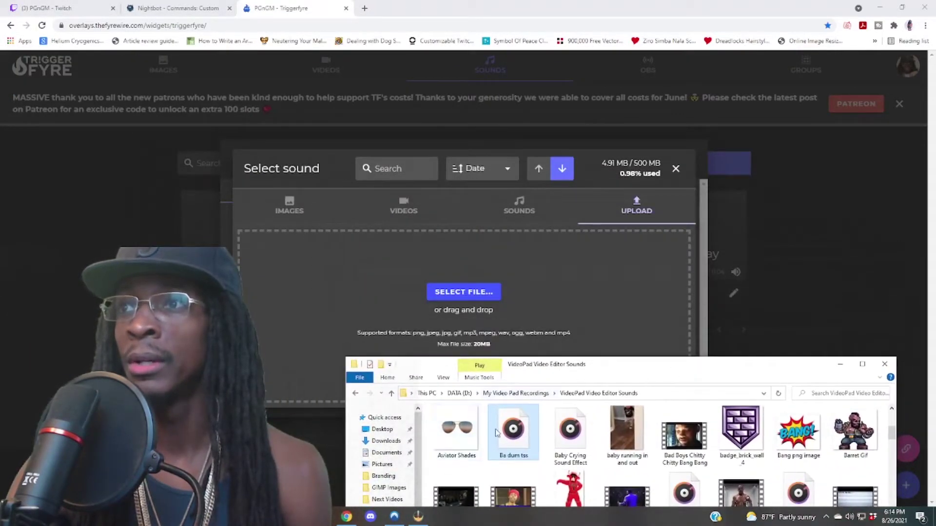
{"action": "left_click_drag", "start_coordinate": [505, 414], "coordinate": [476, 300]}
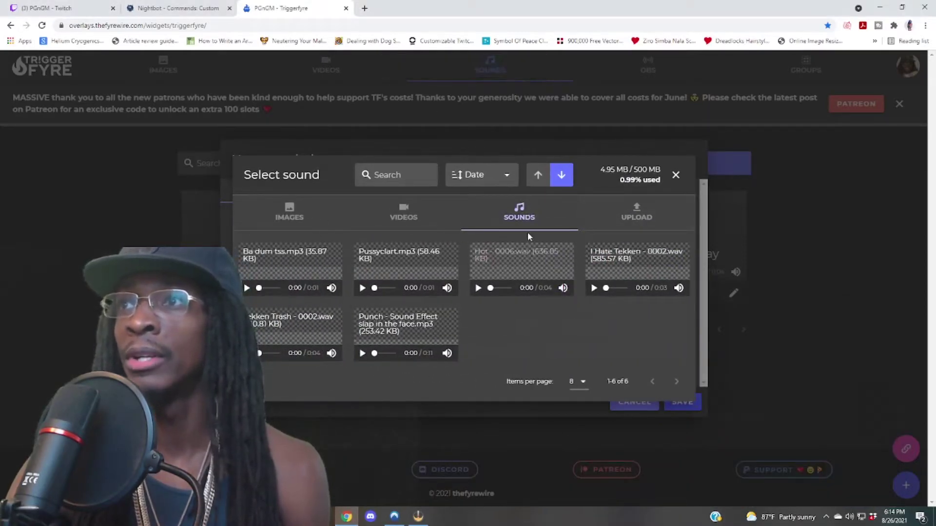
- Assign Ba dum tss.mp3 to the !sound trigger, save it, and go to the Twitch tab
{"action": "mouse_move", "coordinate": [270, 252]}
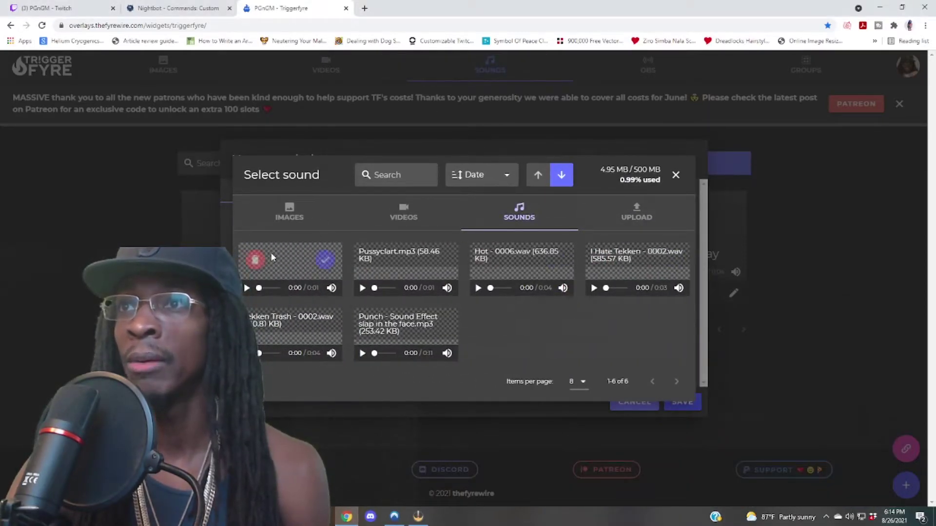
{"action": "left_click", "coordinate": [325, 261]}
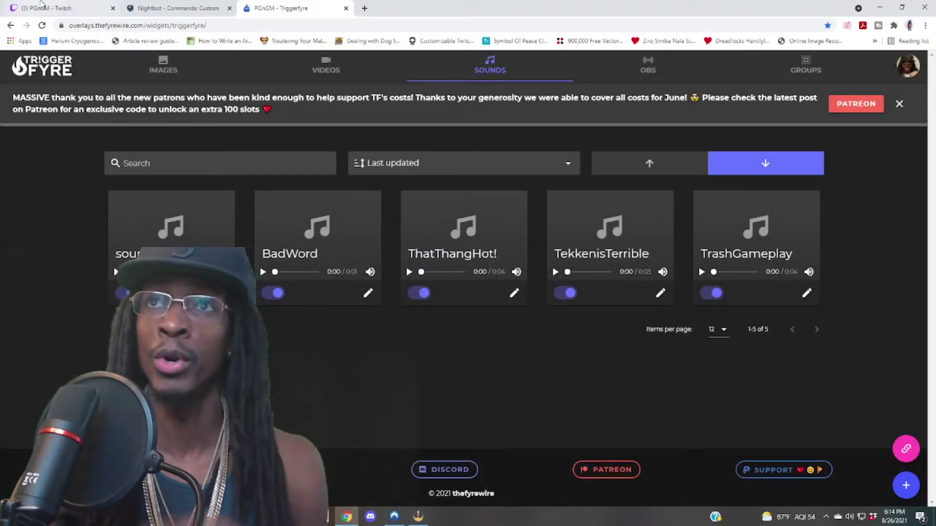
{"action": "left_click", "coordinate": [48, 8]}
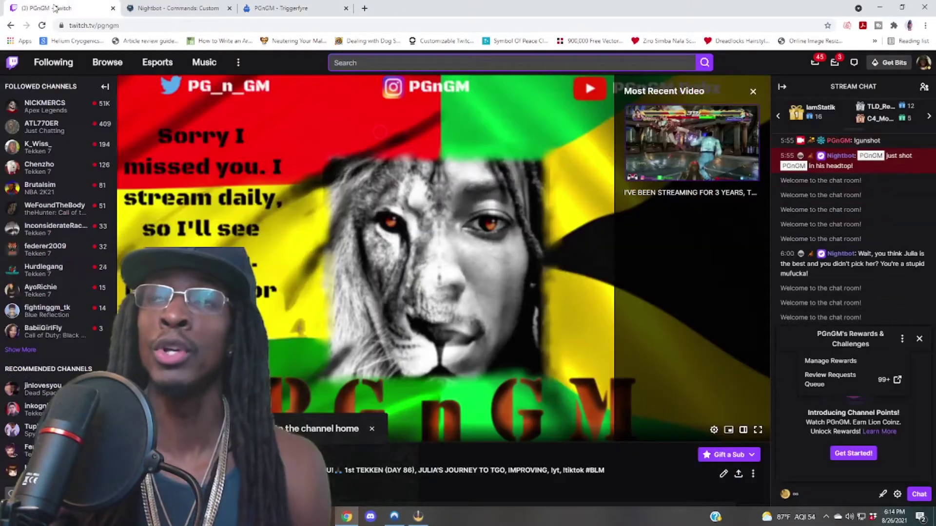
- From the chat's Rewards & Challenges menu, go to Manage Rewards in the creator dashboard
{"action": "left_click", "coordinate": [919, 340]}
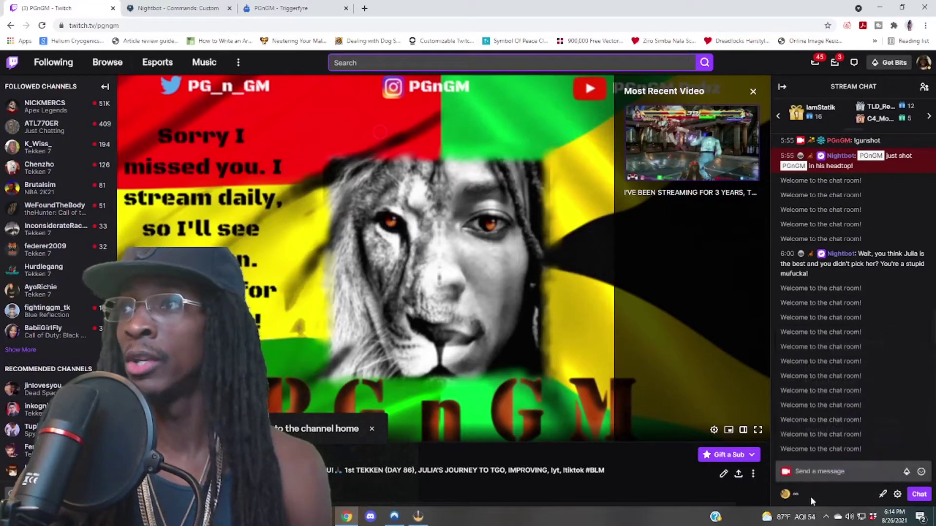
{"action": "left_click", "coordinate": [786, 494]}
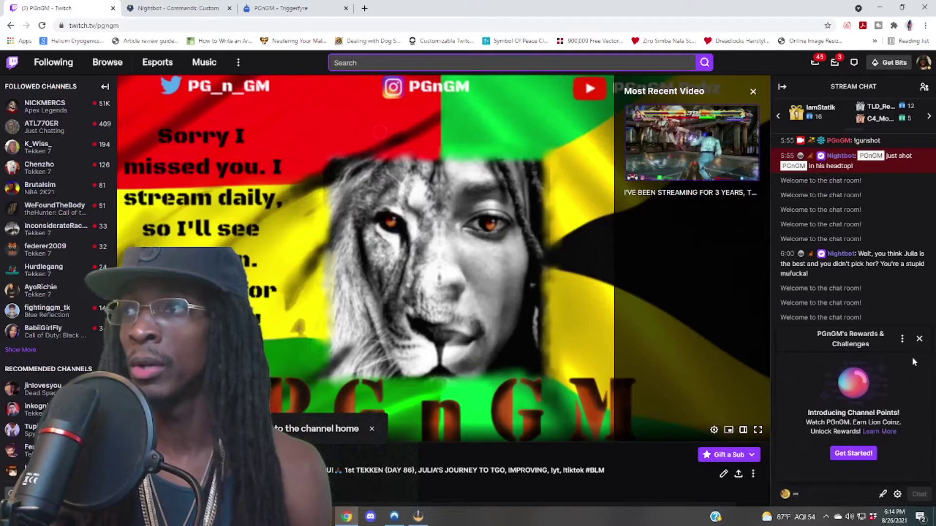
{"action": "left_click", "coordinate": [903, 340]}
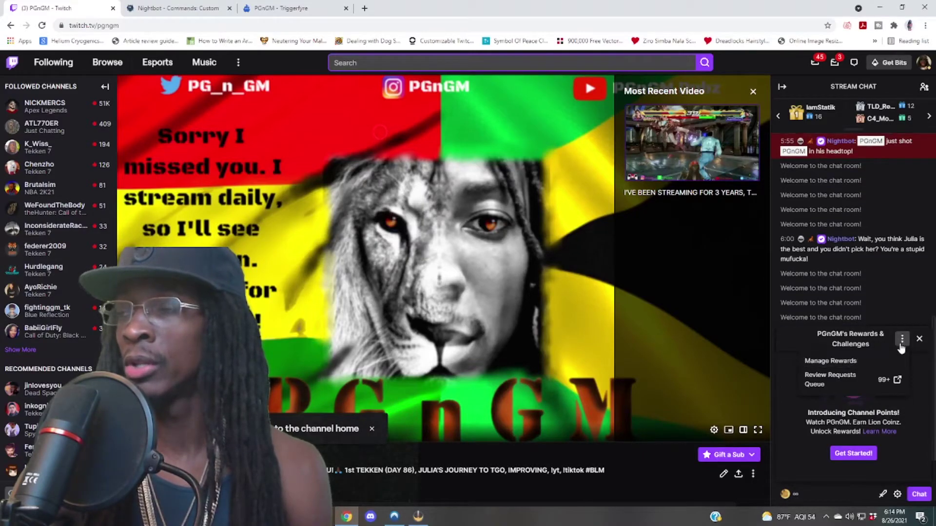
{"action": "left_click", "coordinate": [828, 363]}
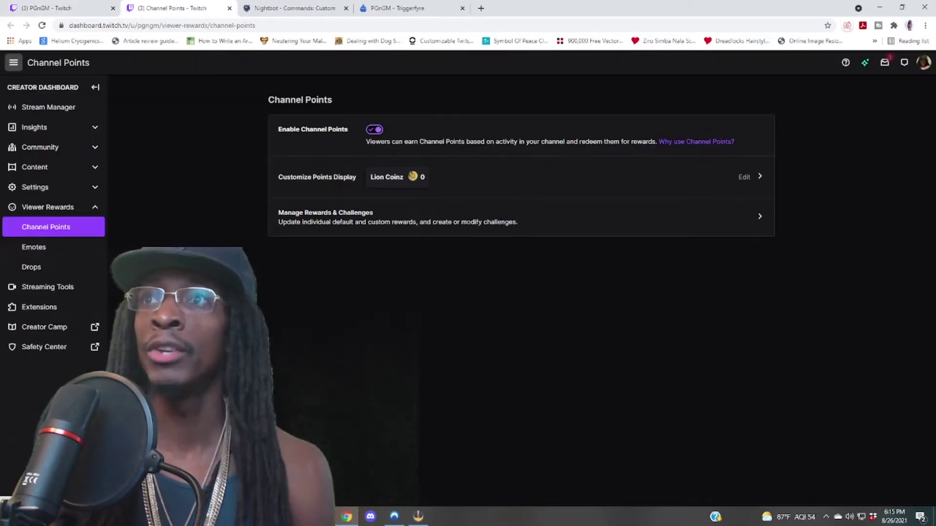
- Open the custom rewards list and start adding a new custom reward
{"action": "left_click", "coordinate": [756, 221]}
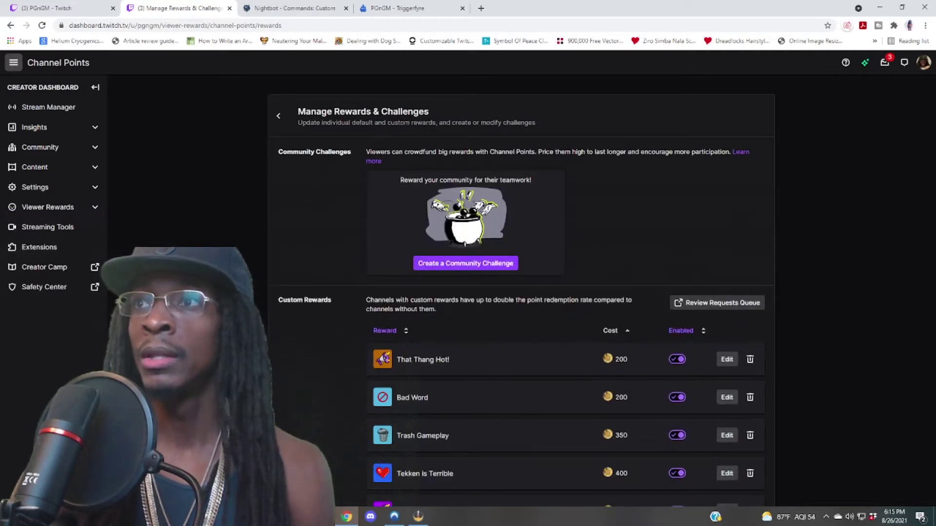
{"action": "scroll", "coordinate": [545, 323], "scroll_direction": "down", "scroll_amount": 3}
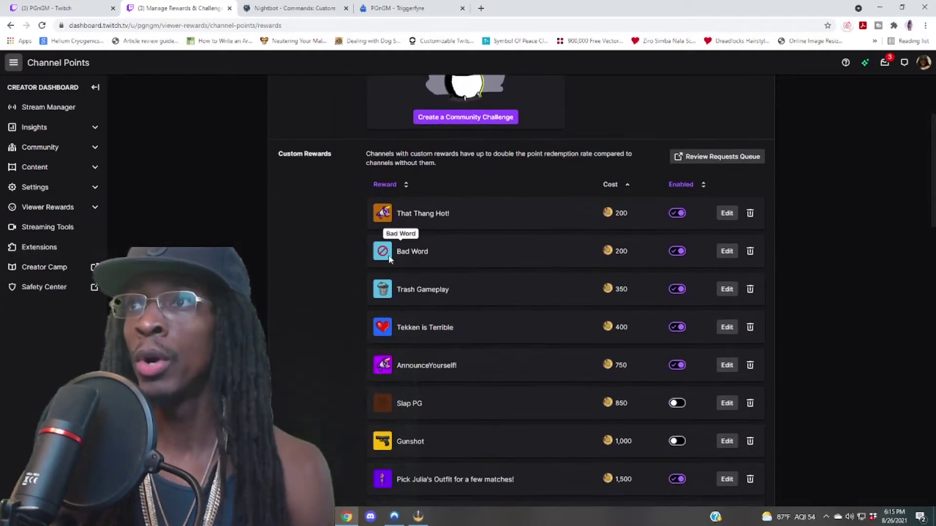
{"action": "scroll", "coordinate": [445, 274], "scroll_direction": "down", "scroll_amount": 20}
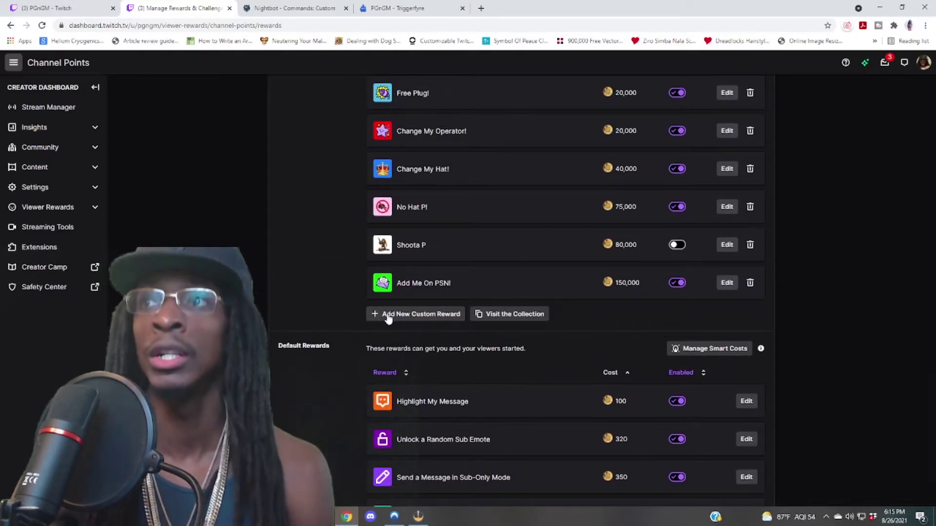
{"action": "left_click", "coordinate": [389, 317]}
- Name the reward '!sound', add a description, set its cost to 10 points, and create it
{"action": "left_click", "coordinate": [349, 139]}
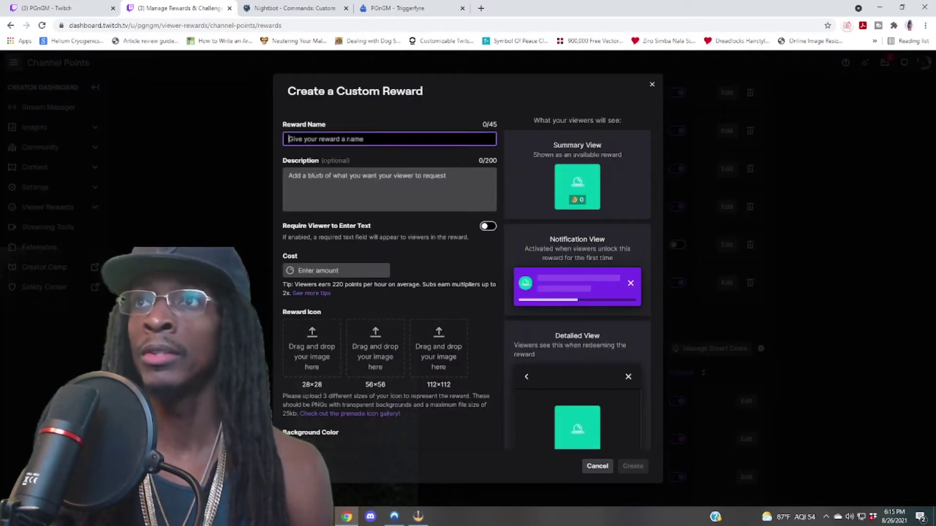
{"action": "type", "text": "!sound"}
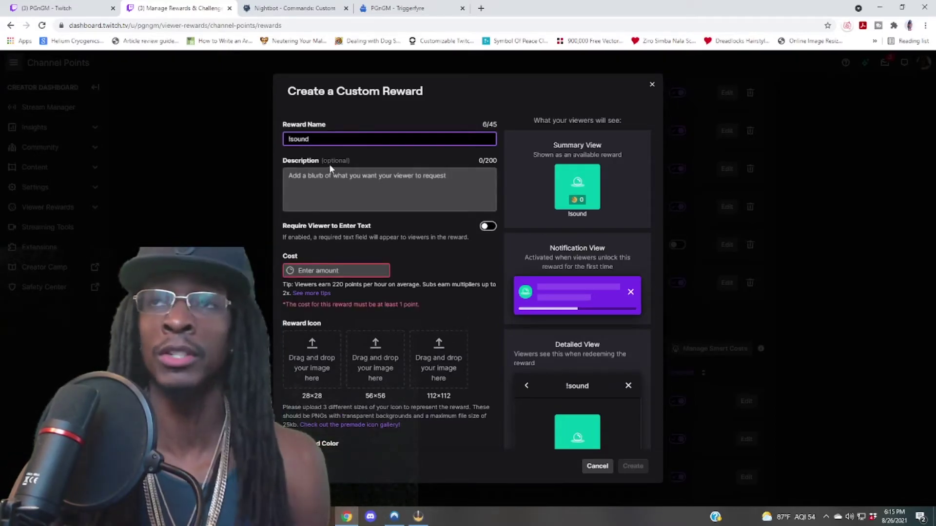
{"action": "left_click", "coordinate": [316, 185]}
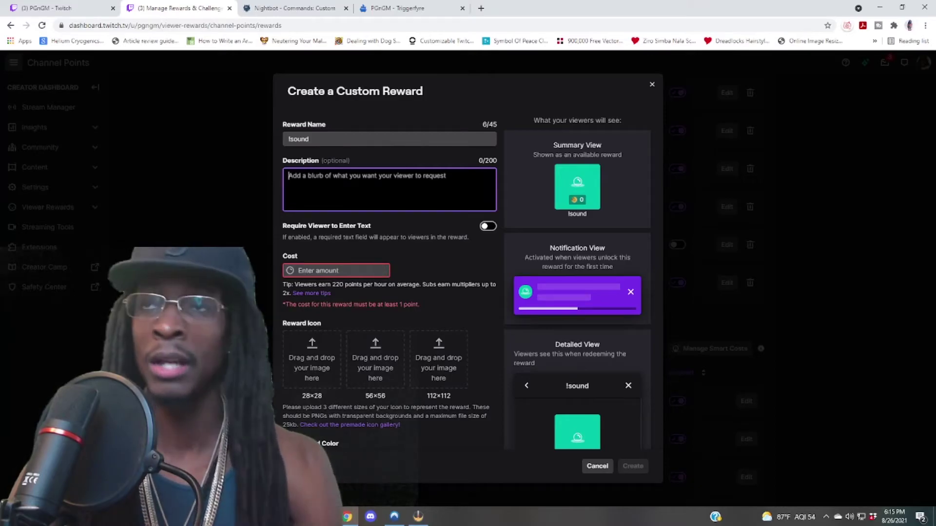
{"action": "type", "text": "fbfdbdfb"}
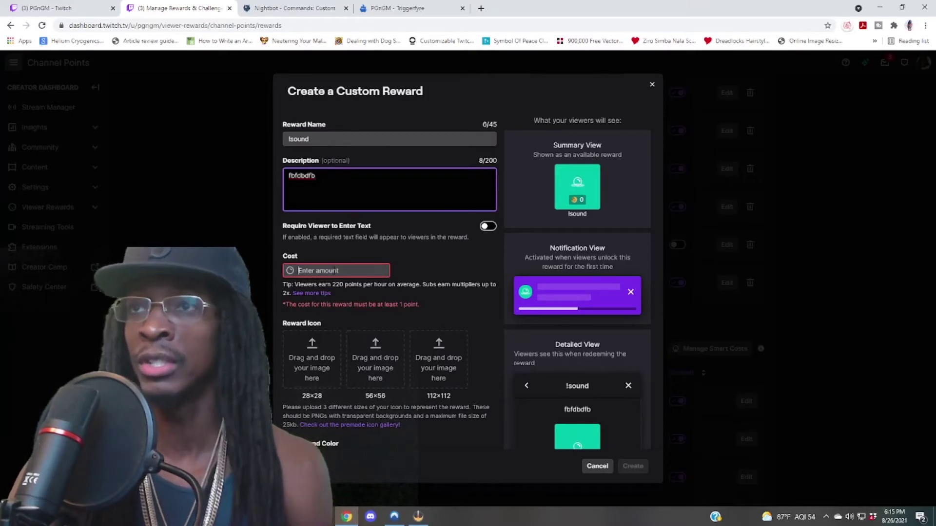
{"action": "type", "text": "10"}
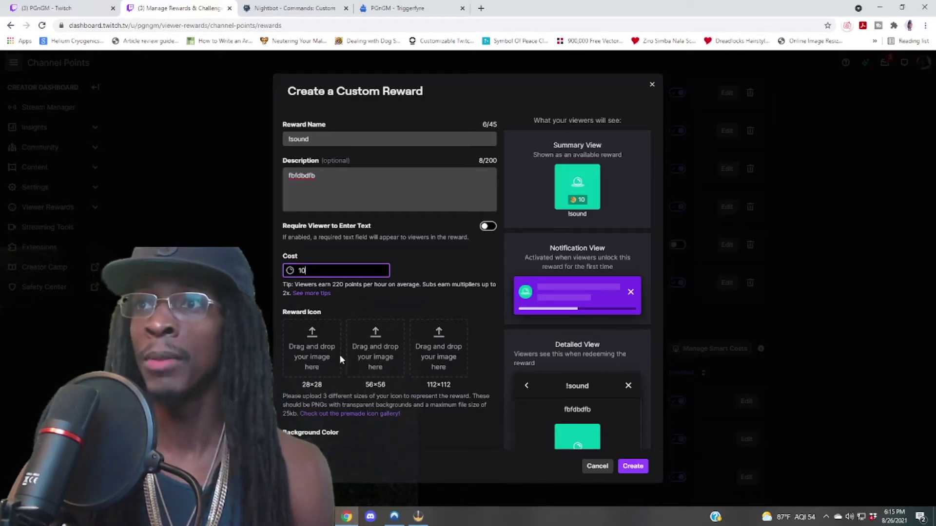
{"action": "scroll", "coordinate": [330, 326], "scroll_direction": "down", "scroll_amount": 1}
{"action": "scroll", "coordinate": [328, 317], "scroll_direction": "down", "scroll_amount": 1}
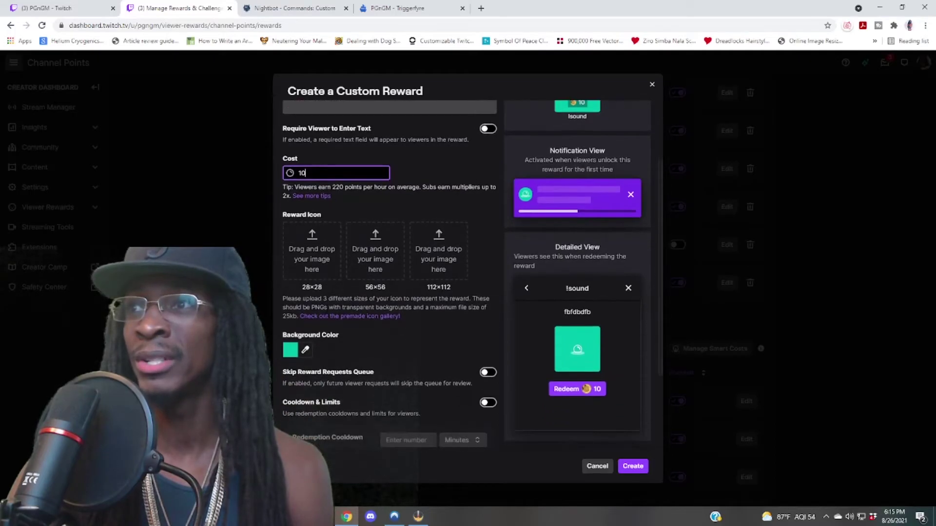
{"action": "scroll", "coordinate": [330, 282], "scroll_direction": "down", "scroll_amount": 2}
{"action": "scroll", "coordinate": [340, 361], "scroll_direction": "down", "scroll_amount": 1}
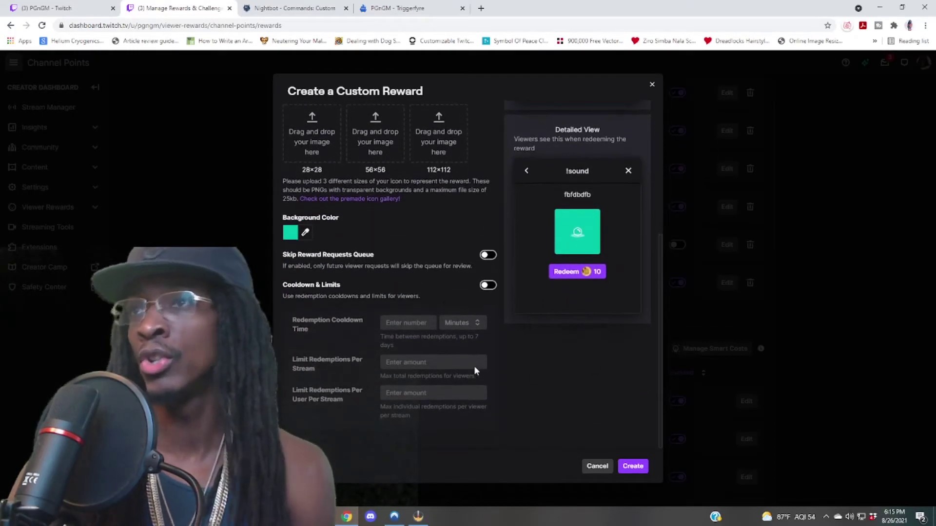
{"action": "left_click", "coordinate": [645, 468]}
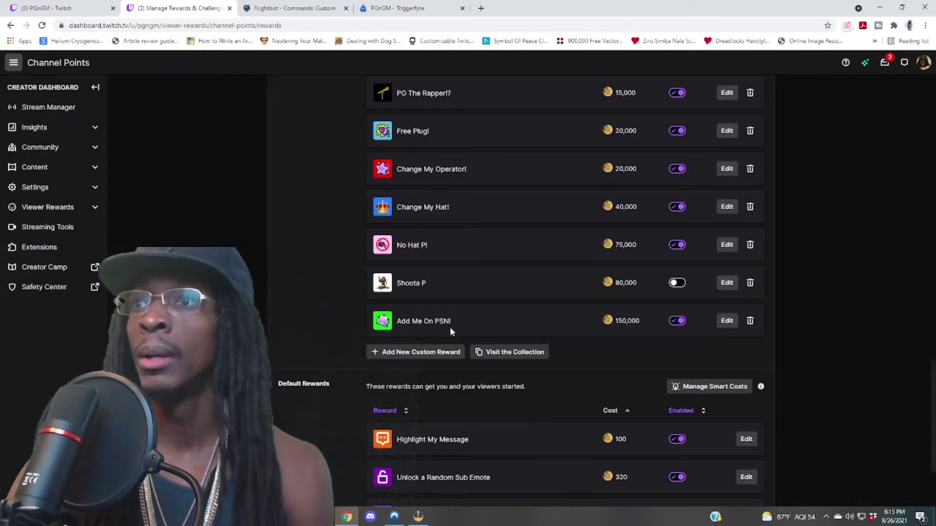
- Bring OBS Studio forward briefly, then minimize it to show Triggerfyre's Videos library
{"action": "mouse_move", "coordinate": [418, 520]}
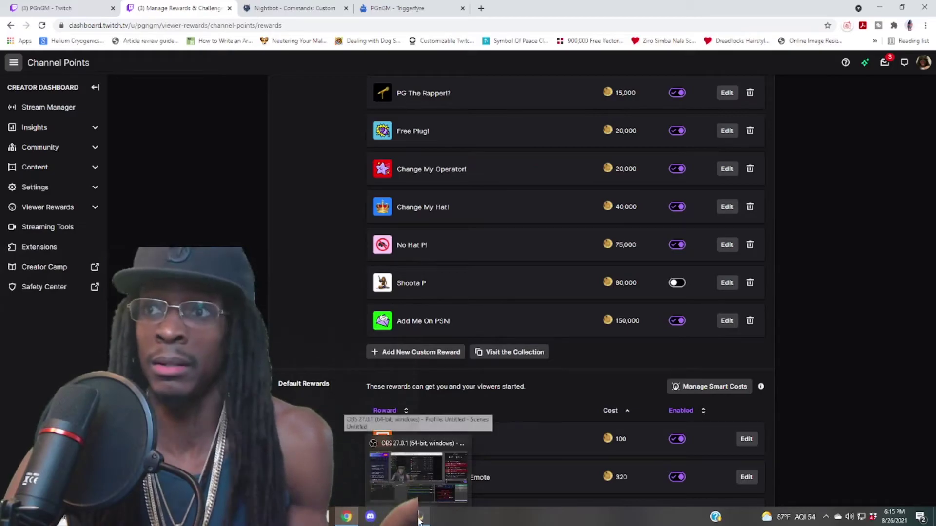
{"action": "left_click", "coordinate": [414, 472]}
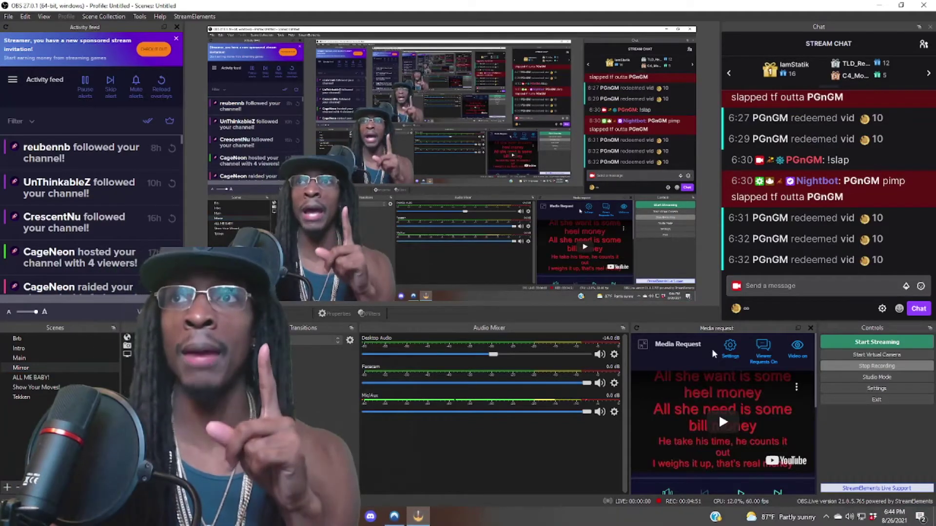
{"action": "left_click", "coordinate": [420, 517]}
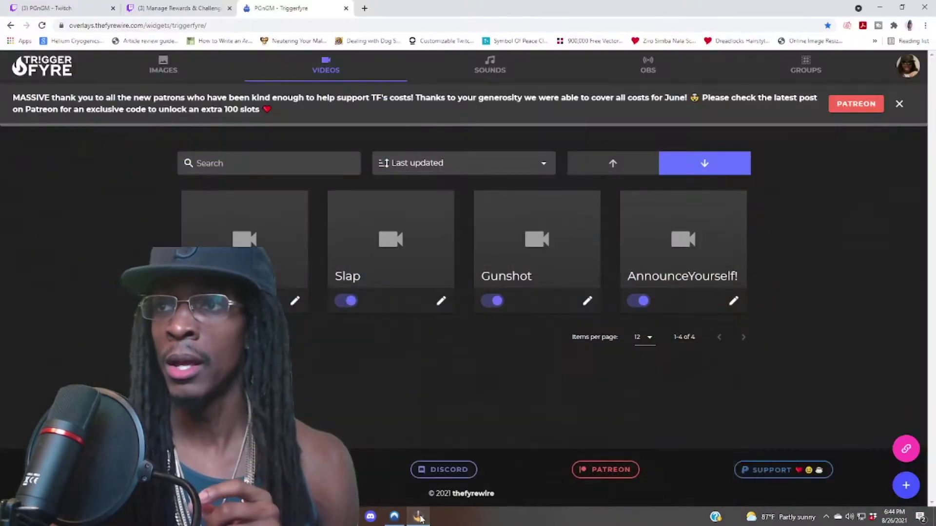
- Copy the overlay URL from Triggerfyre's Overlay dialog, close it, and Alt+Tab to OBS Studio
{"action": "left_click", "coordinate": [907, 451]}
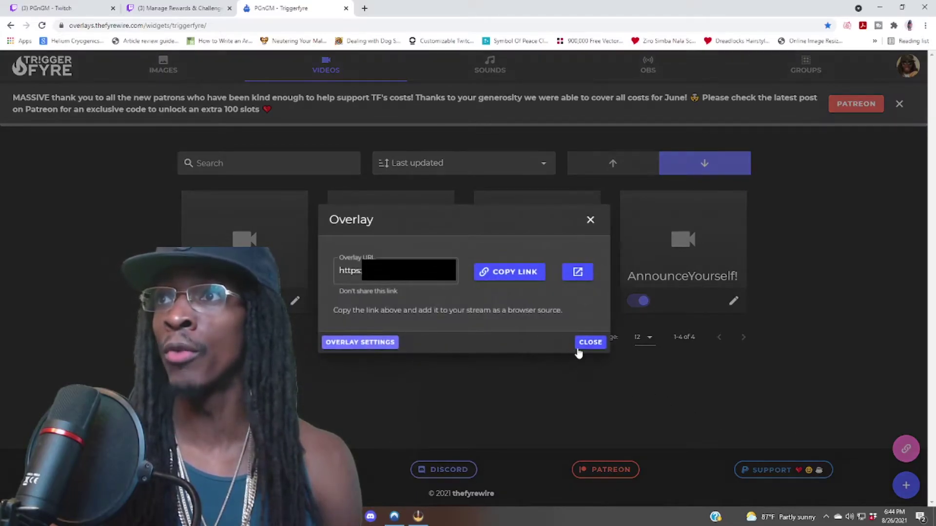
{"action": "left_click", "coordinate": [499, 276]}
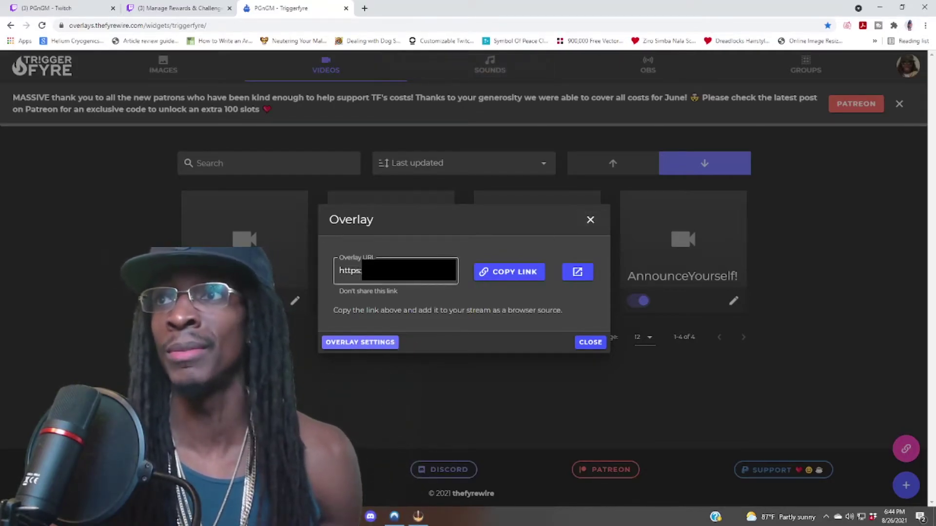
{"action": "left_click", "coordinate": [591, 220]}
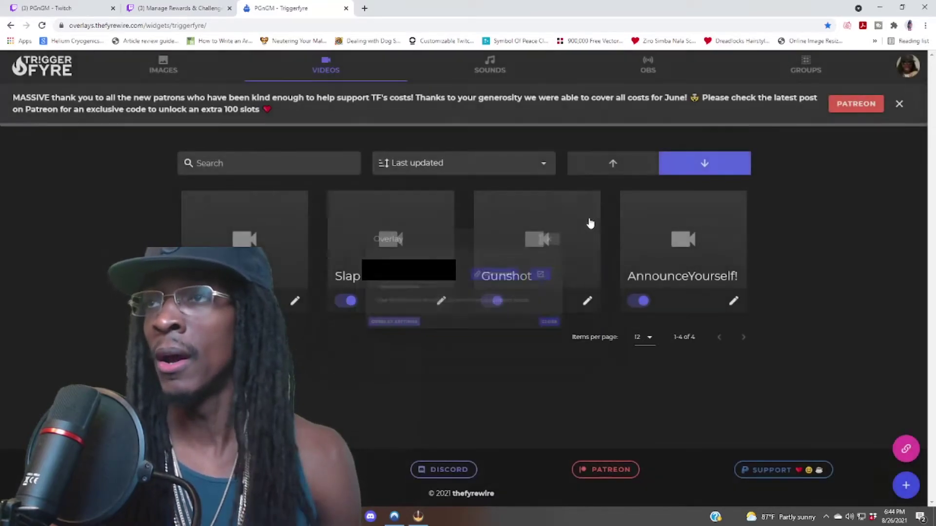
{"action": "key", "text": "alt+Tab"}
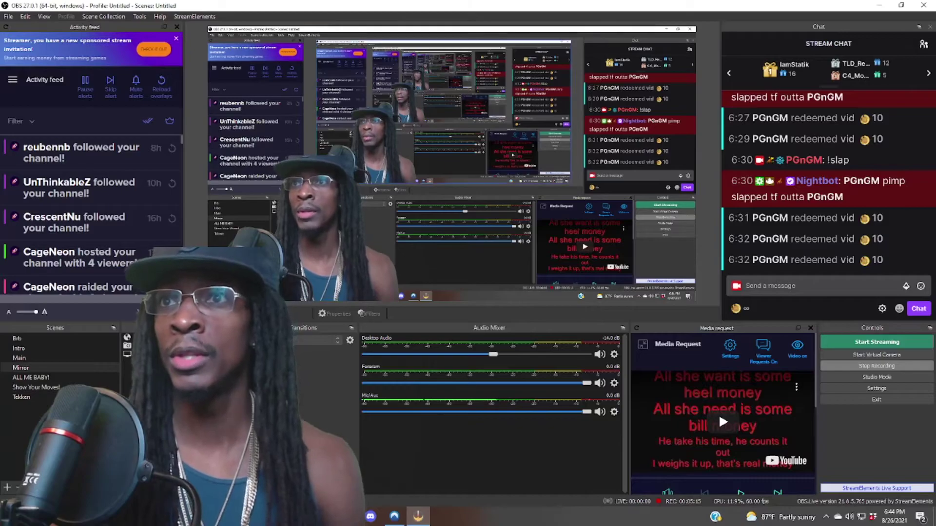
- Hide the Facecam source and add a new browser source named Browser 2
{"action": "left_click", "coordinate": [225, 346]}
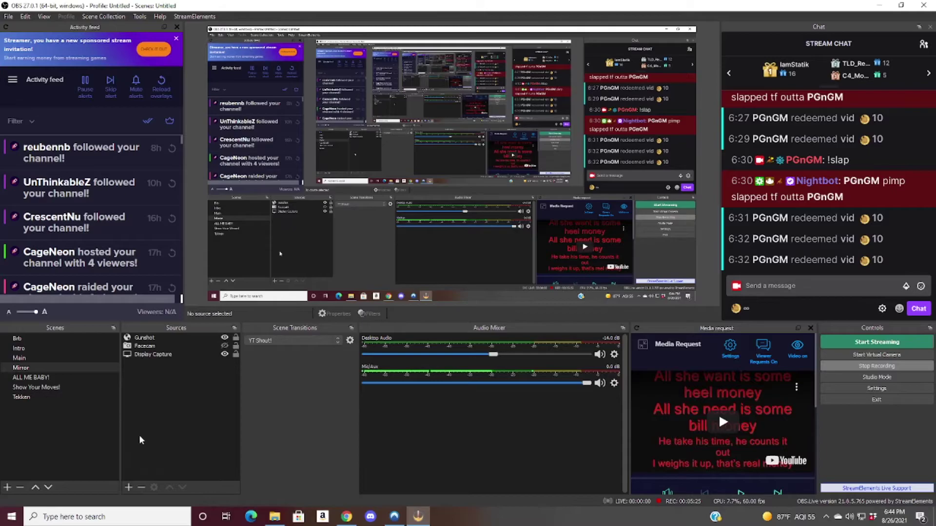
{"action": "left_click", "coordinate": [130, 488]}
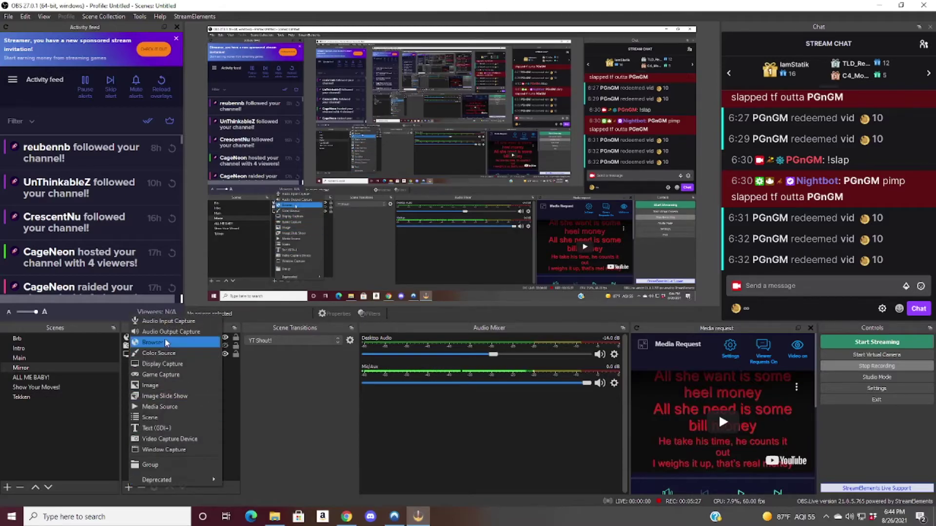
{"action": "left_click", "coordinate": [152, 342]}
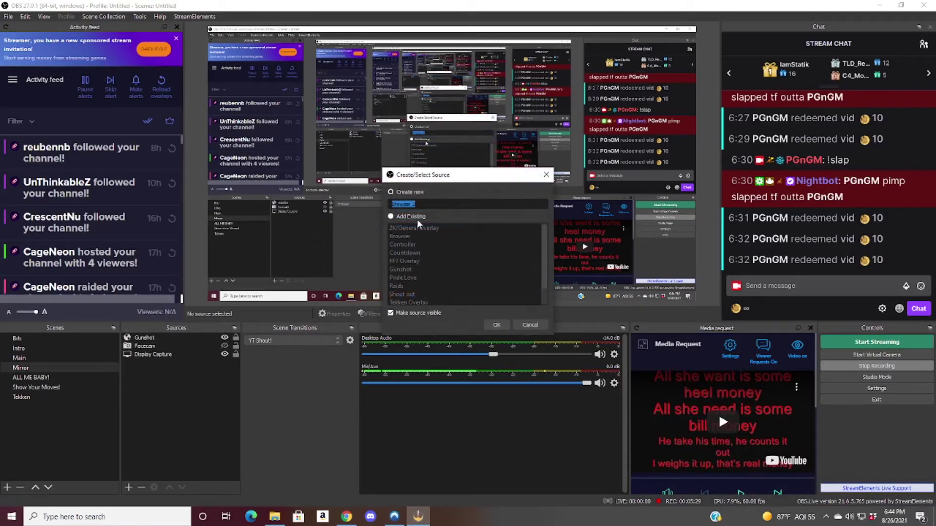
{"action": "left_click", "coordinate": [498, 325]}
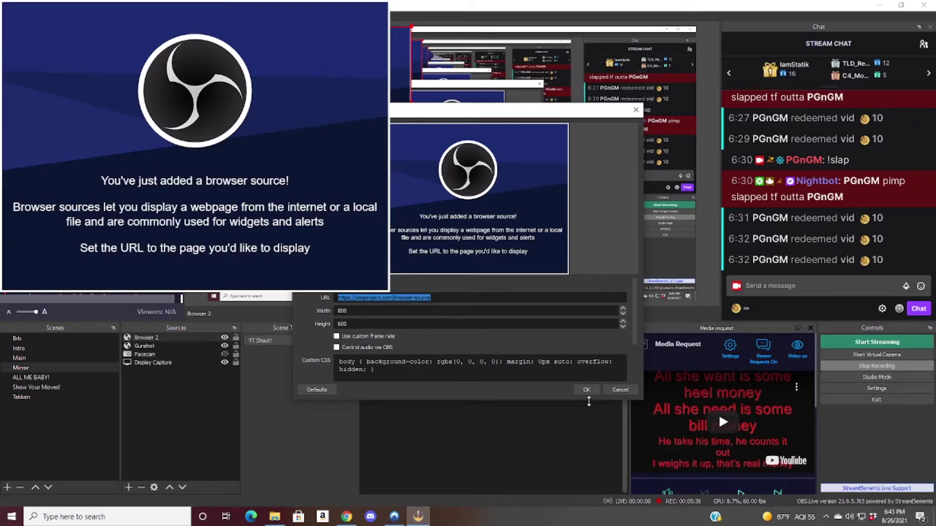
{"action": "left_click", "coordinate": [588, 391]}
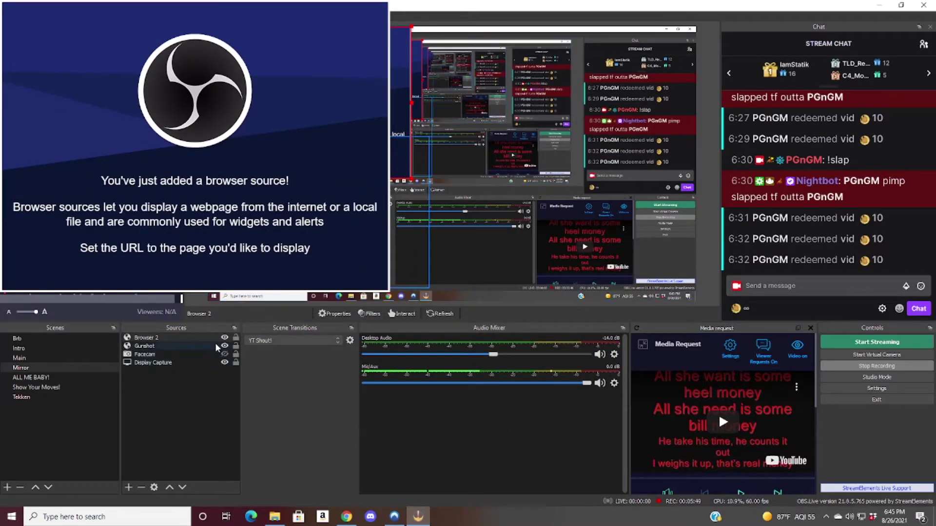
- Delete the Browser 2 source from the Mirror scene, confirming the removal
{"action": "right_click", "coordinate": [170, 341]}
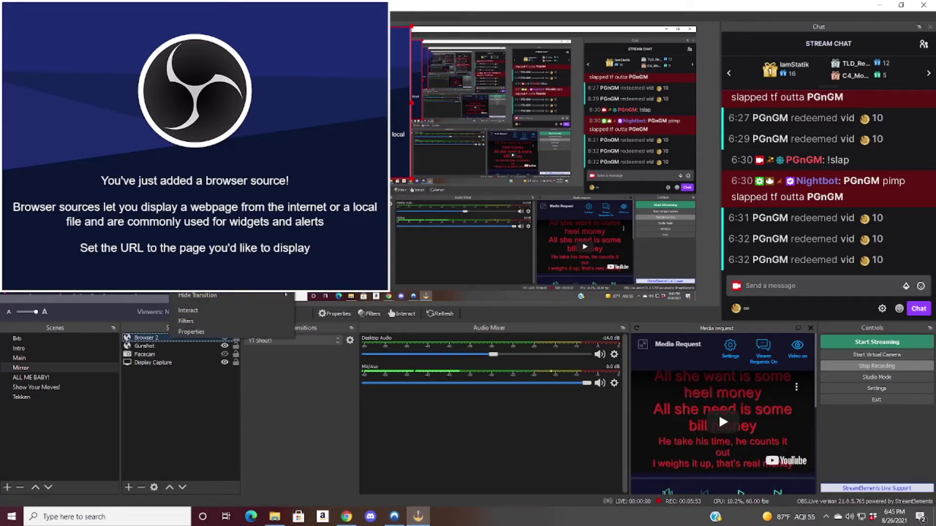
{"action": "key", "text": "Delete"}
{"action": "left_click", "coordinate": [494, 271]}
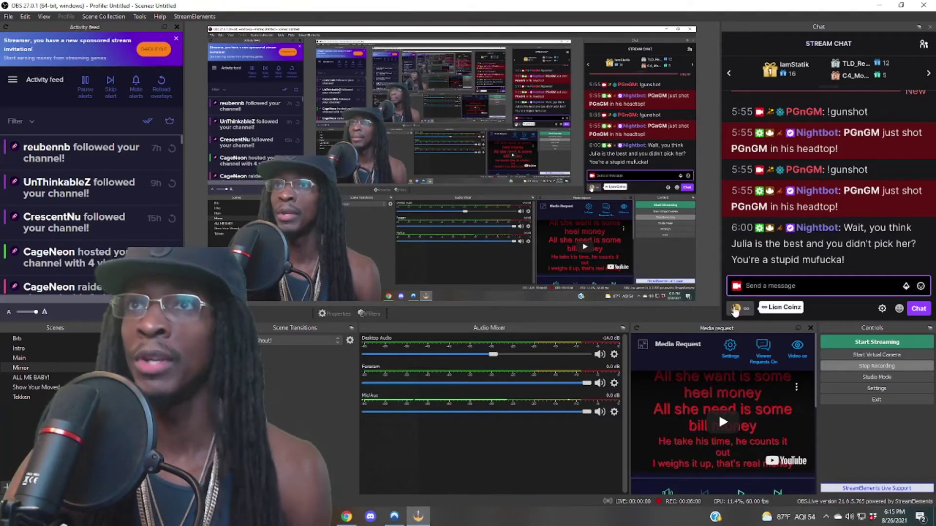
- Redeem the !sound reward for 10 channel points from the chat dock
{"action": "left_click", "coordinate": [735, 309]}
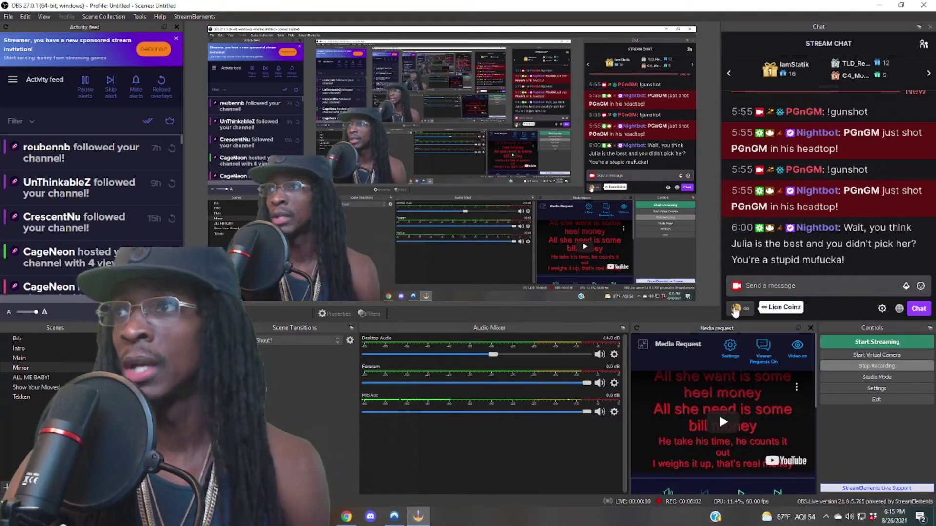
{"action": "scroll", "coordinate": [805, 234], "scroll_direction": "down", "scroll_amount": 2}
{"action": "scroll", "coordinate": [804, 234], "scroll_direction": "up", "scroll_amount": 2}
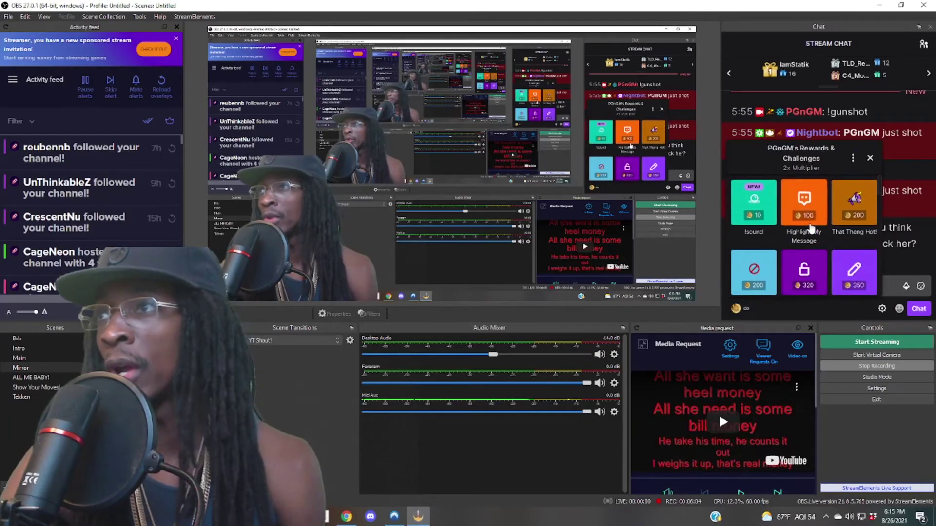
{"action": "left_click", "coordinate": [753, 204]}
{"action": "left_click", "coordinate": [800, 280]}
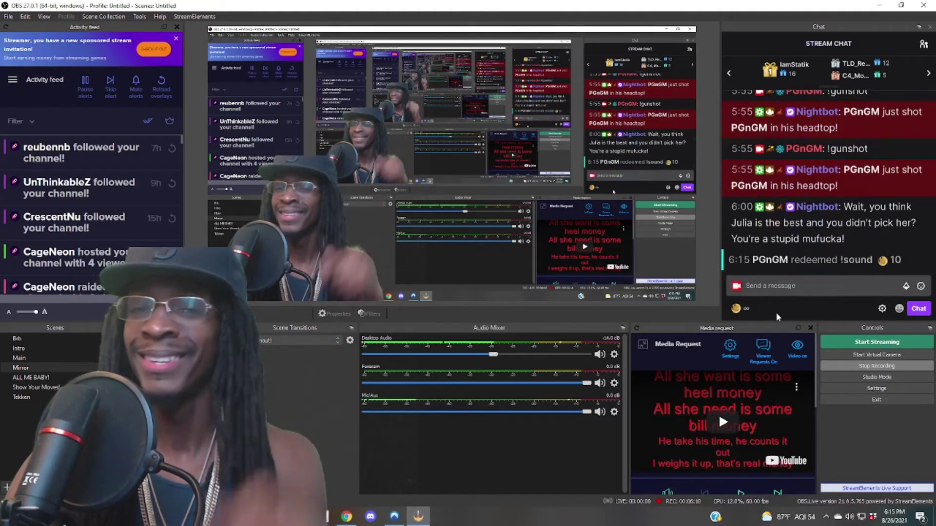